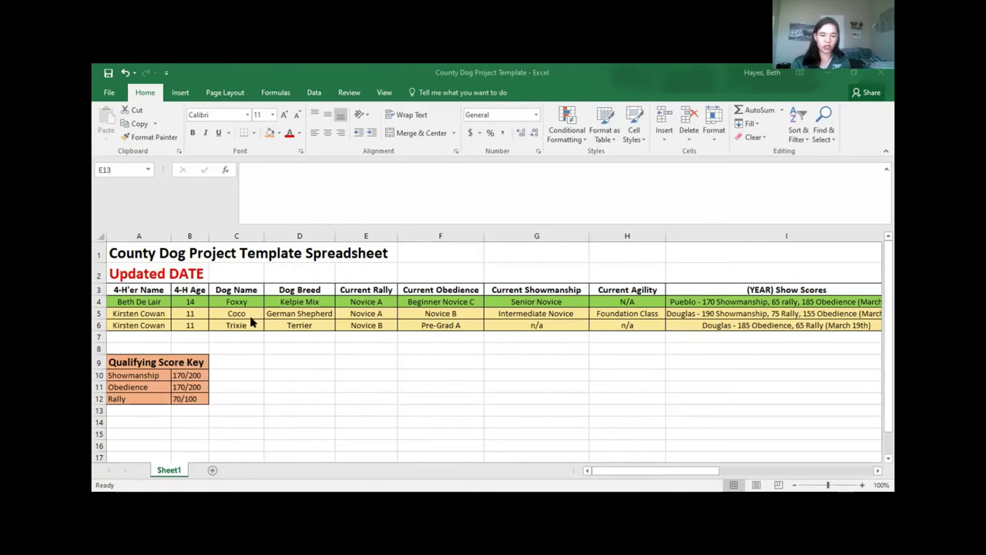
Review the members' names, ages and dog details in rows 4 to 6 and the Updated DATE line
click(159, 304)
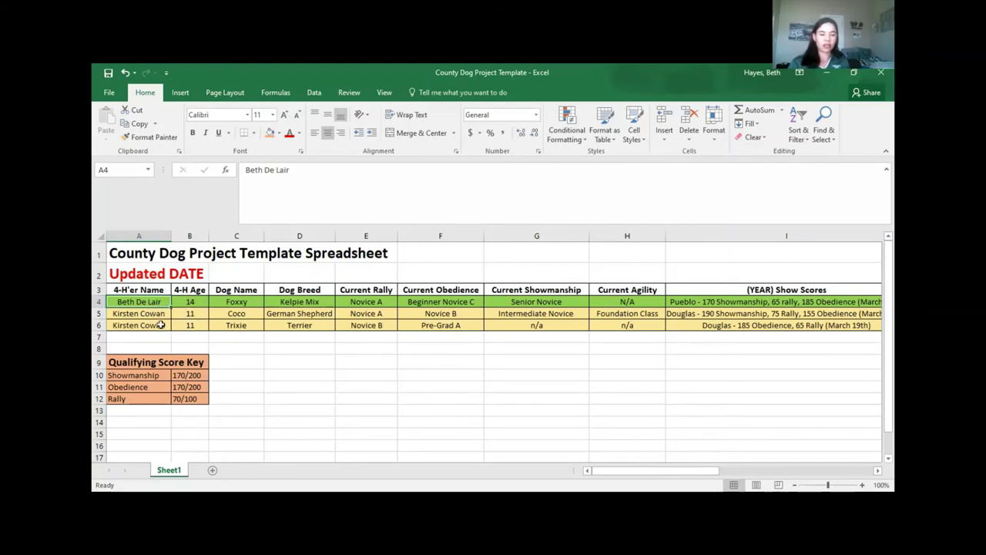
drag(154, 324, 288, 332)
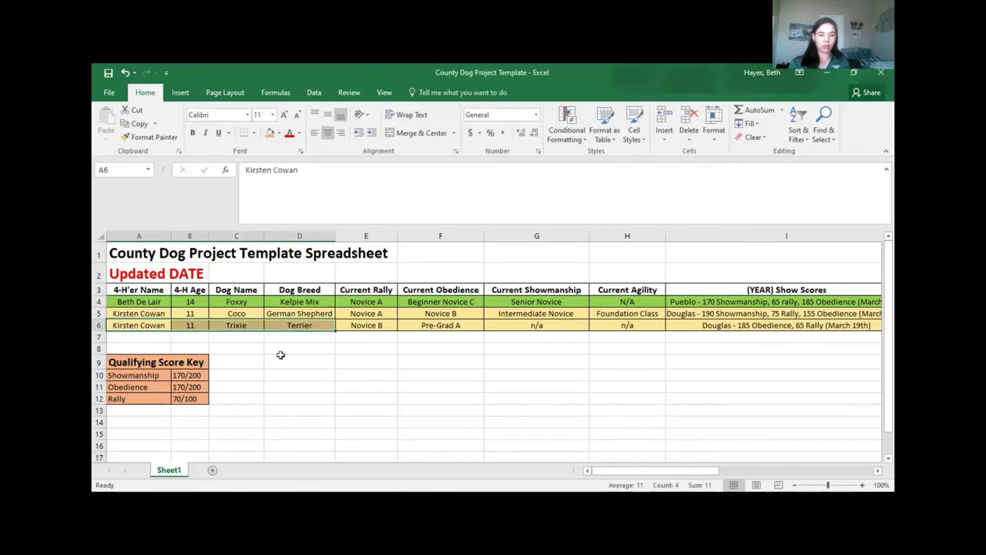
click(287, 338)
click(155, 300)
click(268, 370)
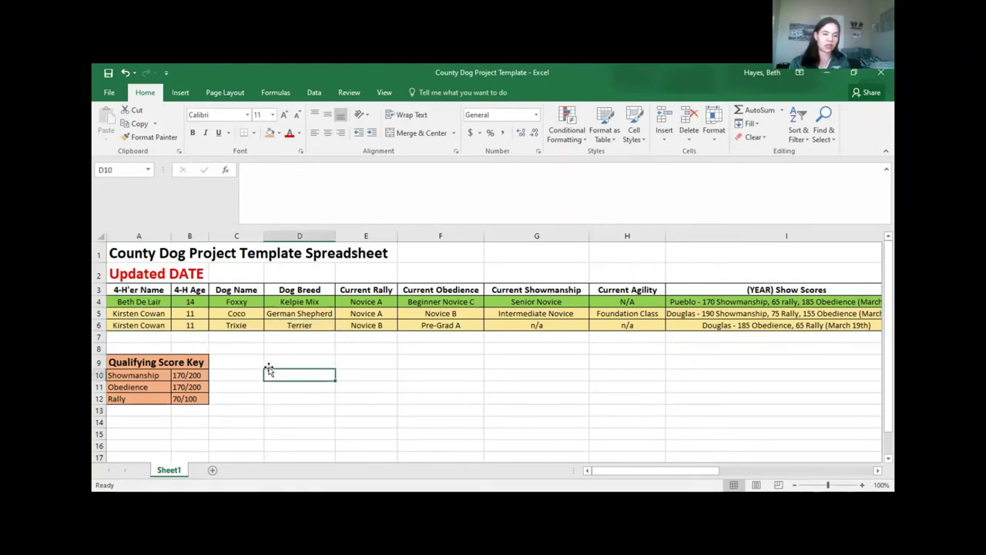
click(157, 275)
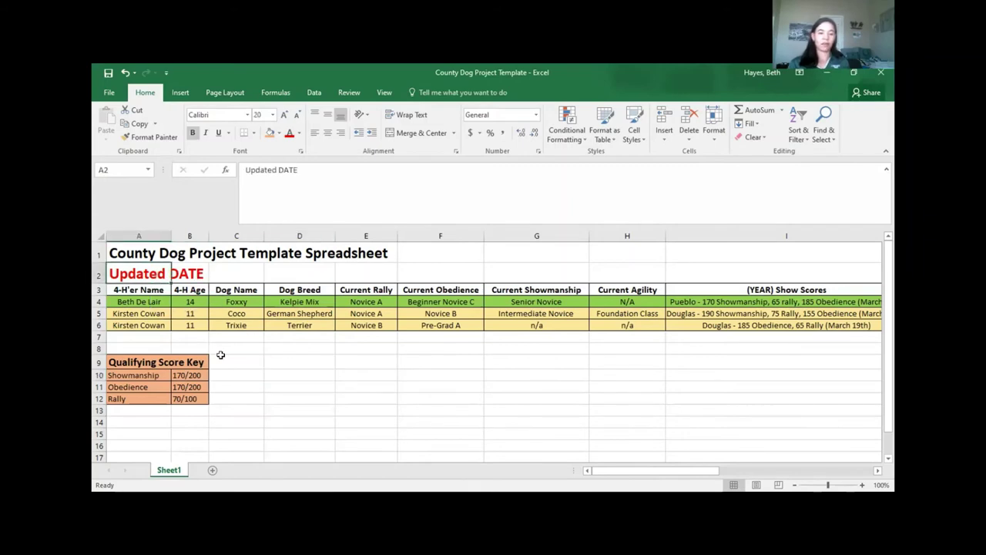
click(276, 388)
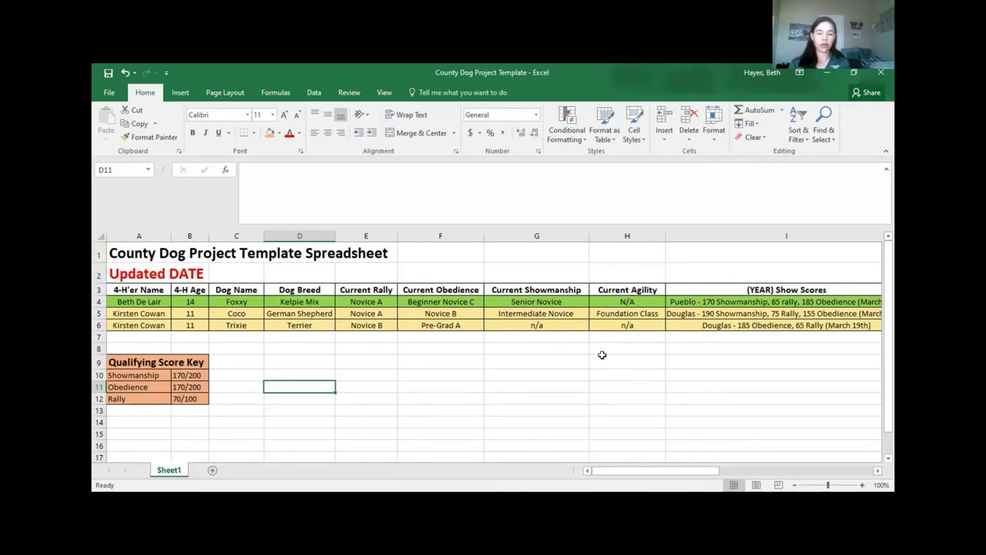
Examine the current rally, obedience, showmanship and agility classes recorded for each dog
click(387, 304)
click(438, 303)
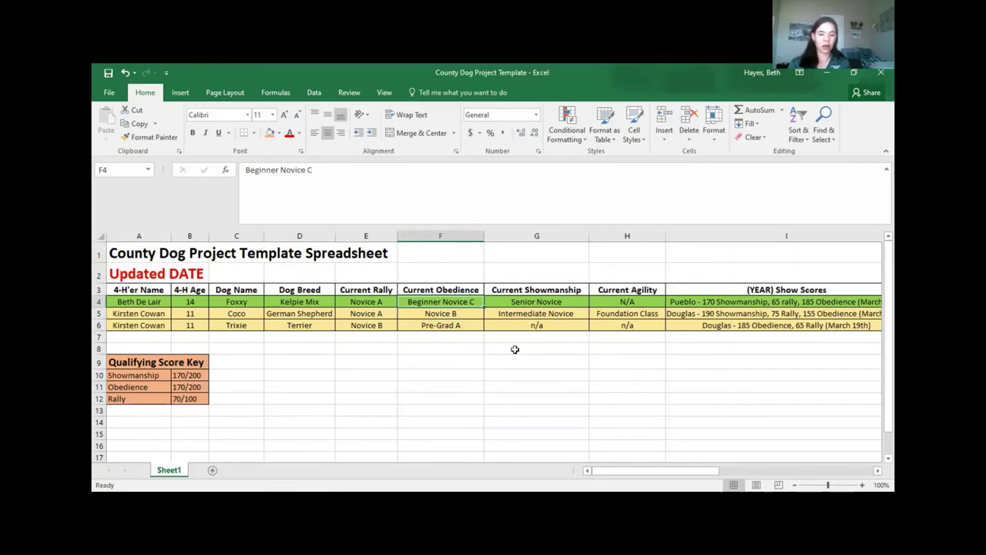
key(Down)
key(Down)
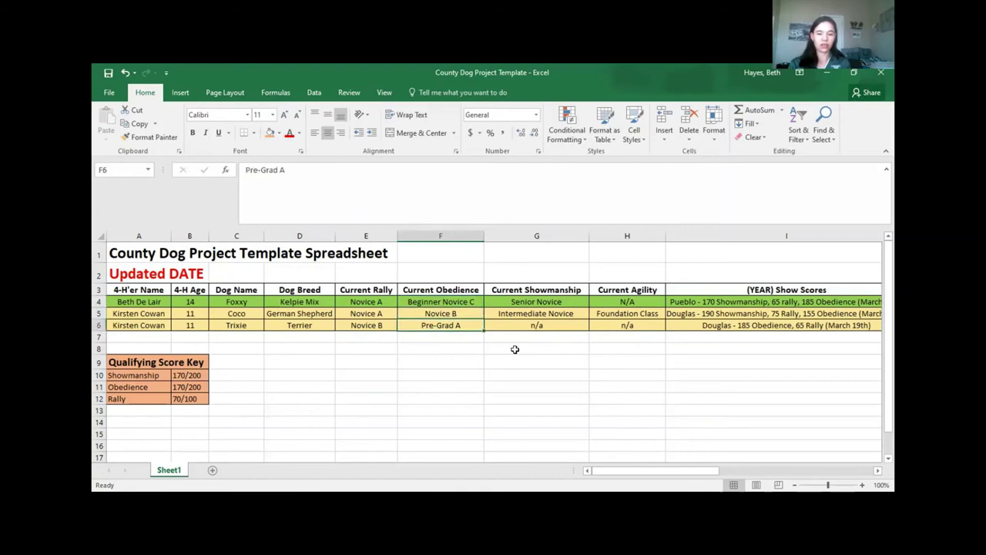
key(Right)
key(Right)
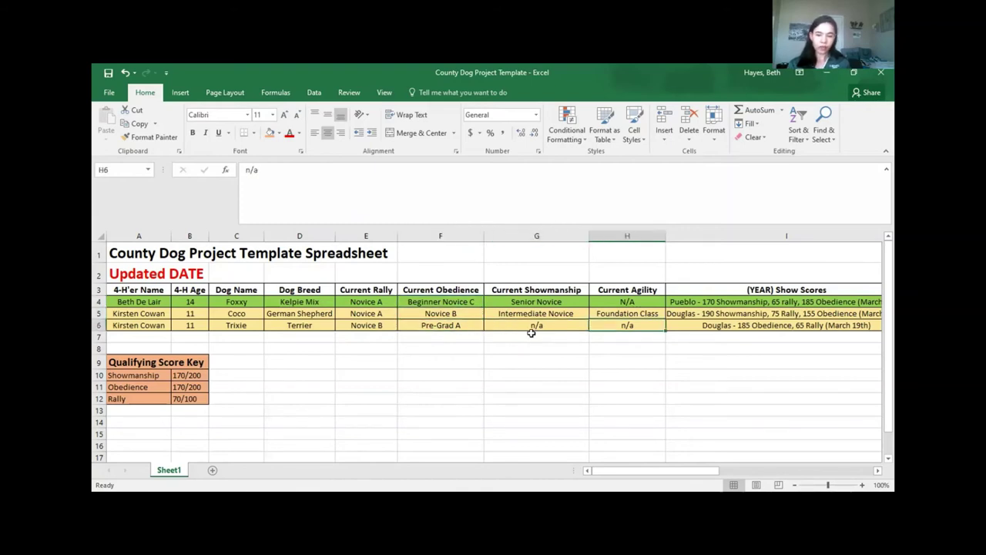
drag(530, 293, 514, 334)
click(515, 334)
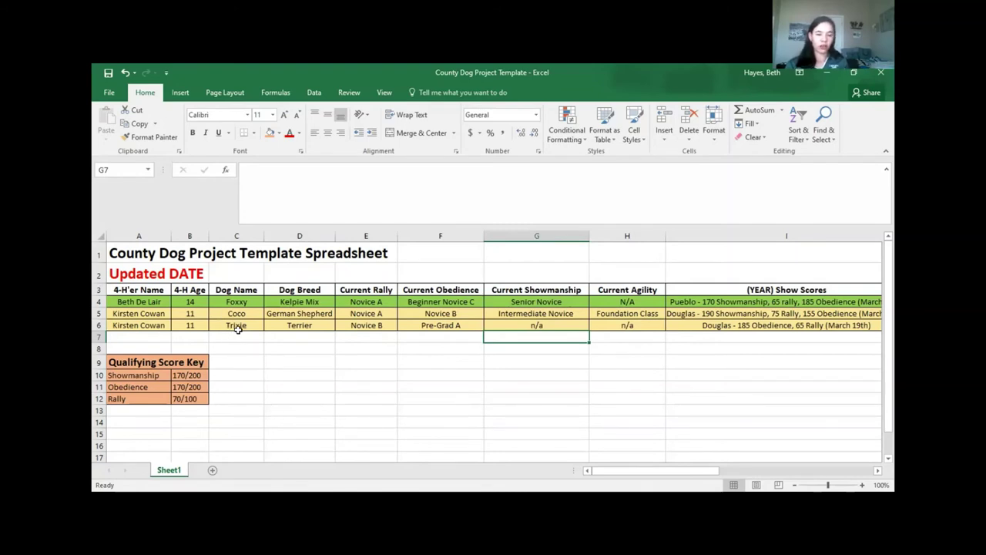
click(563, 314)
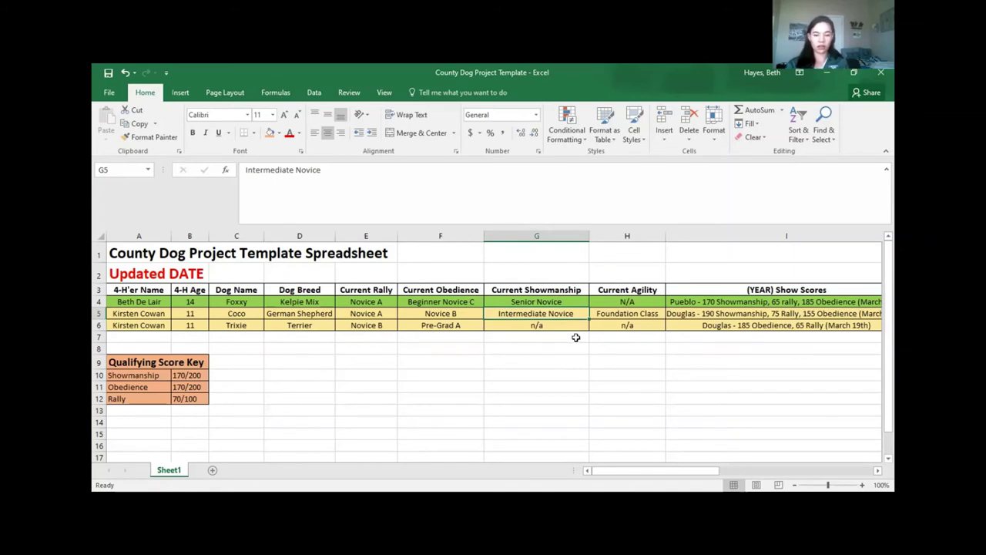
Go across row 5 to the Club column and review the (YEAR) Show Scores entries and heading
key(Right)
key(Right)
key(Right)
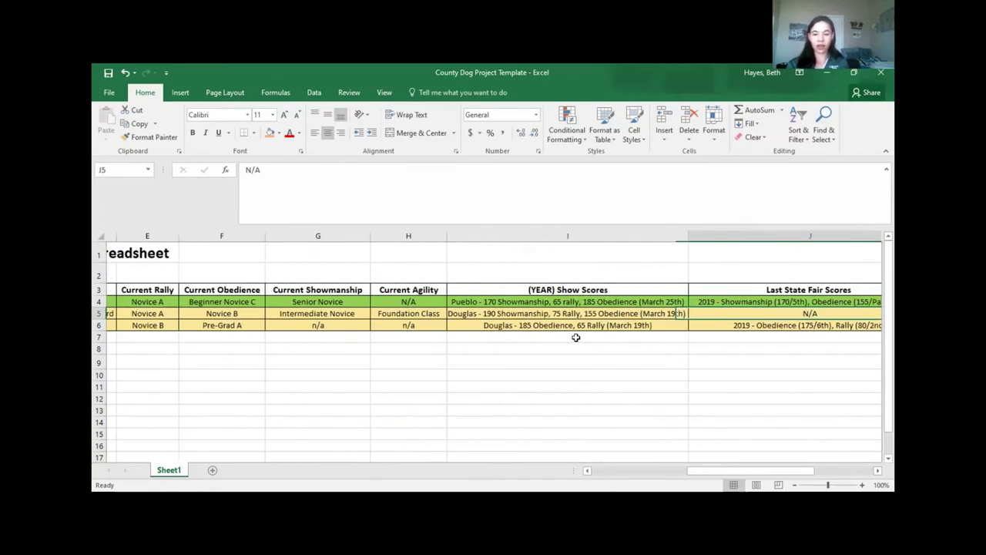
key(Right)
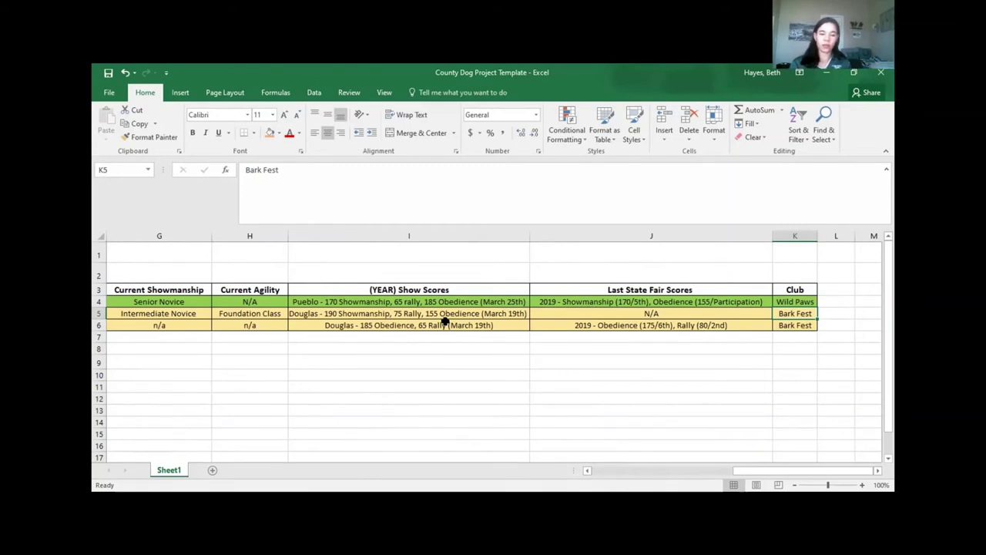
click(441, 305)
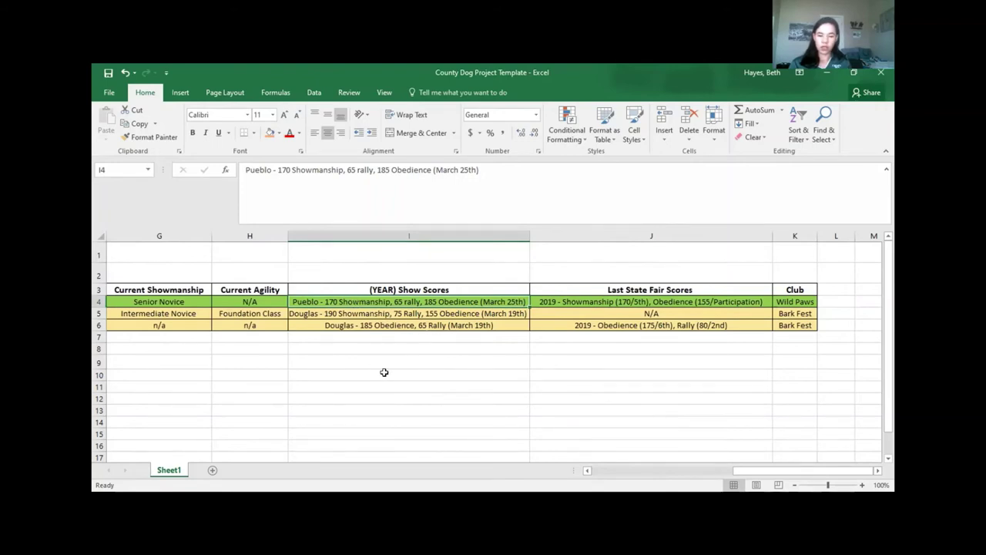
click(358, 315)
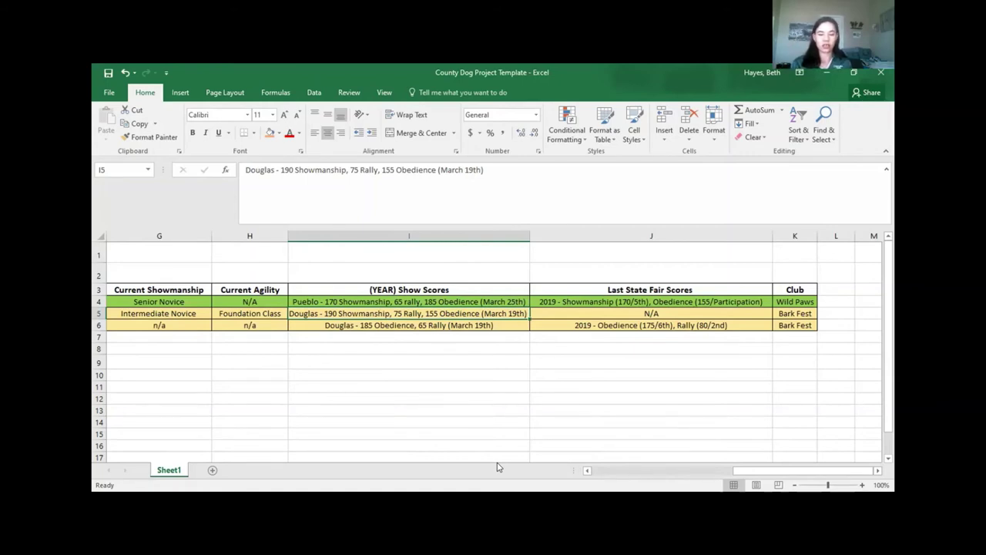
key(Up)
key(Up)
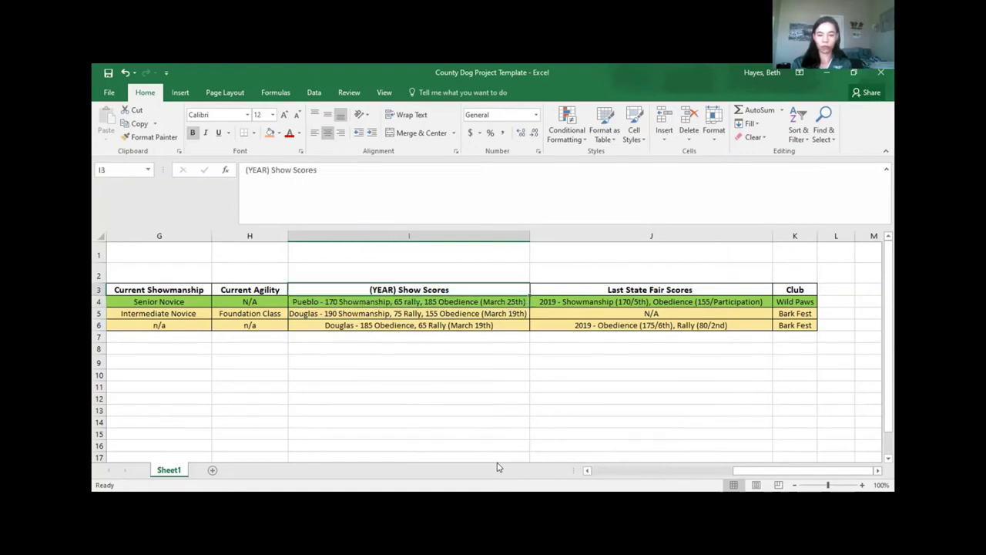
Review the Last State Fair Scores heading and the entries in rows 4 and 5
key(Right)
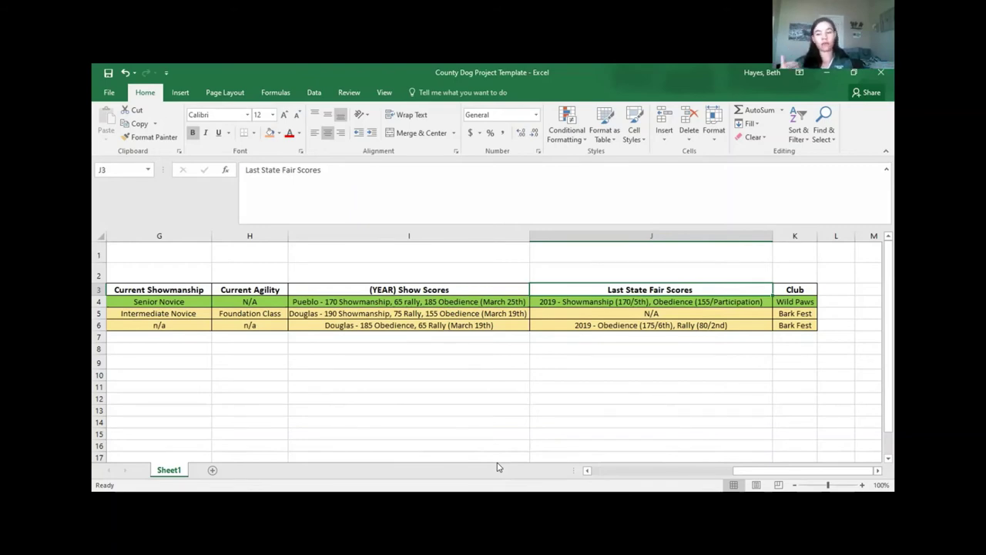
key(Down)
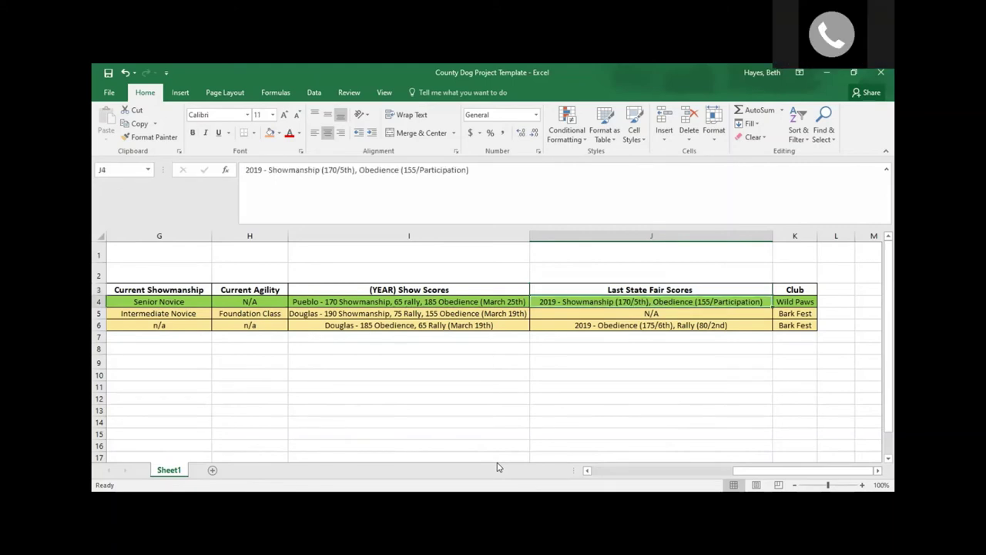
key(Down)
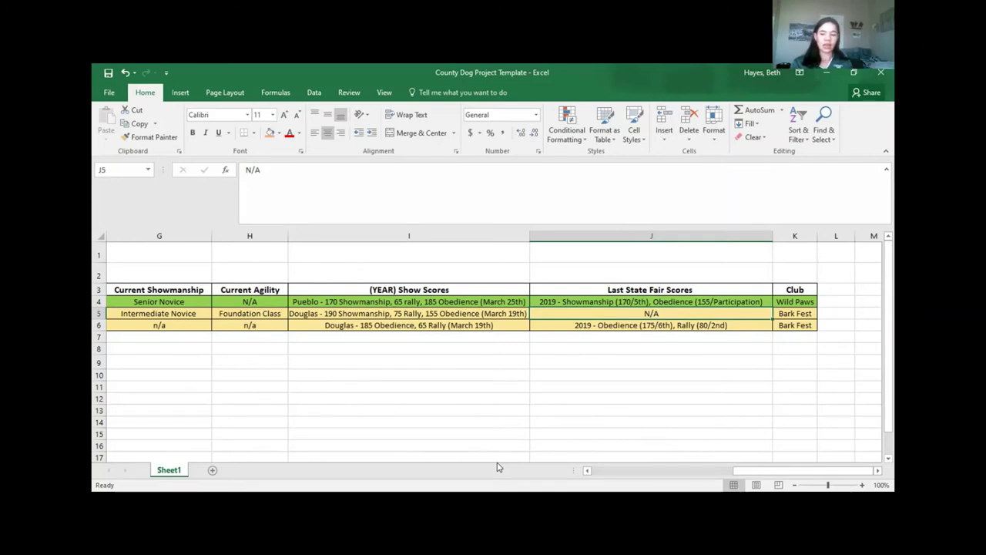
click(645, 298)
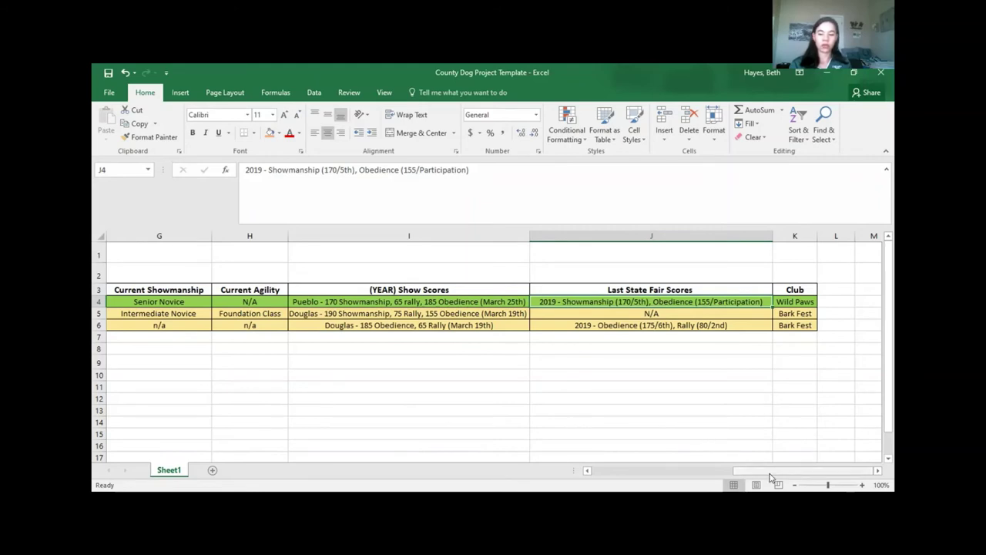
Return to the first columns and examine the Qualifying Score Key for showmanship, obedience and rally
drag(769, 473, 604, 473)
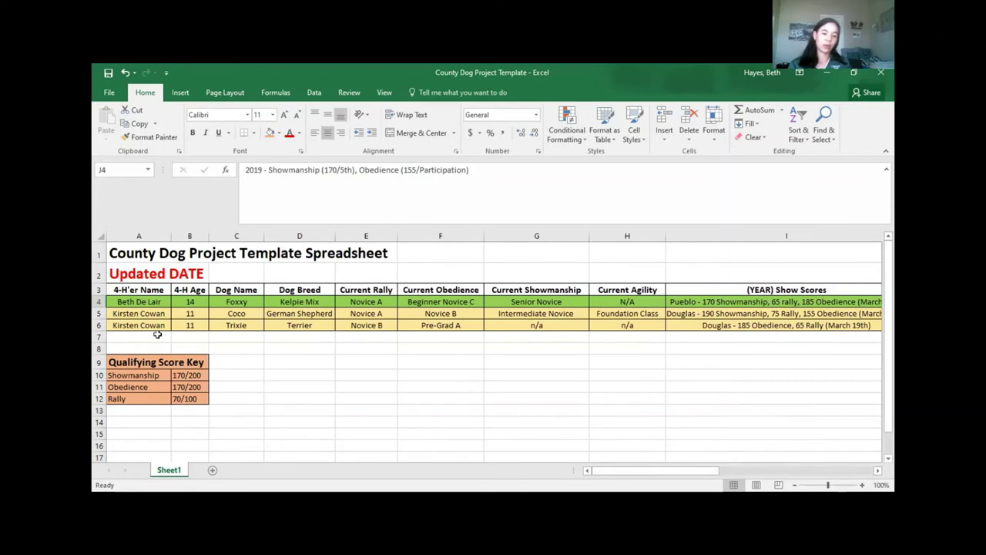
click(143, 374)
key(Down)
key(Down)
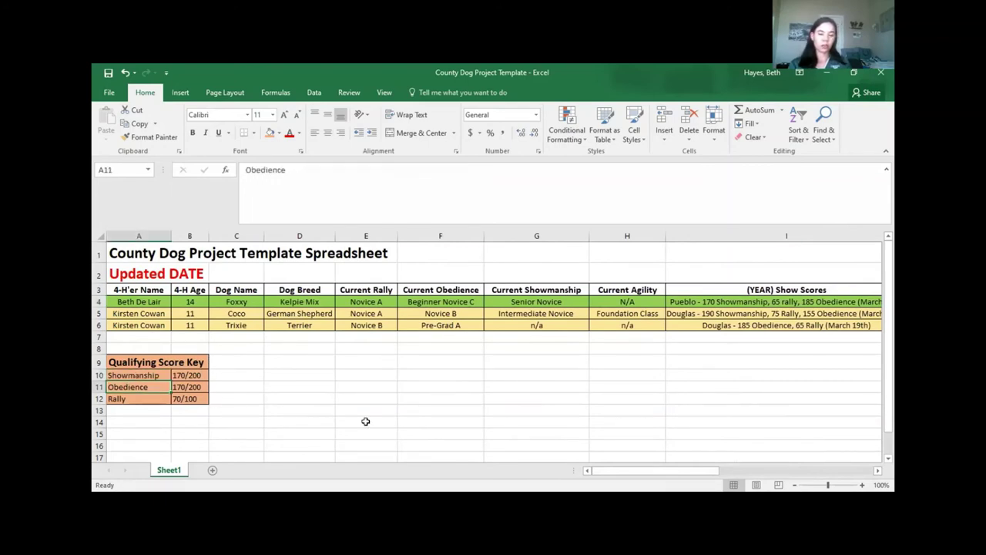
key(Right)
key(Right)
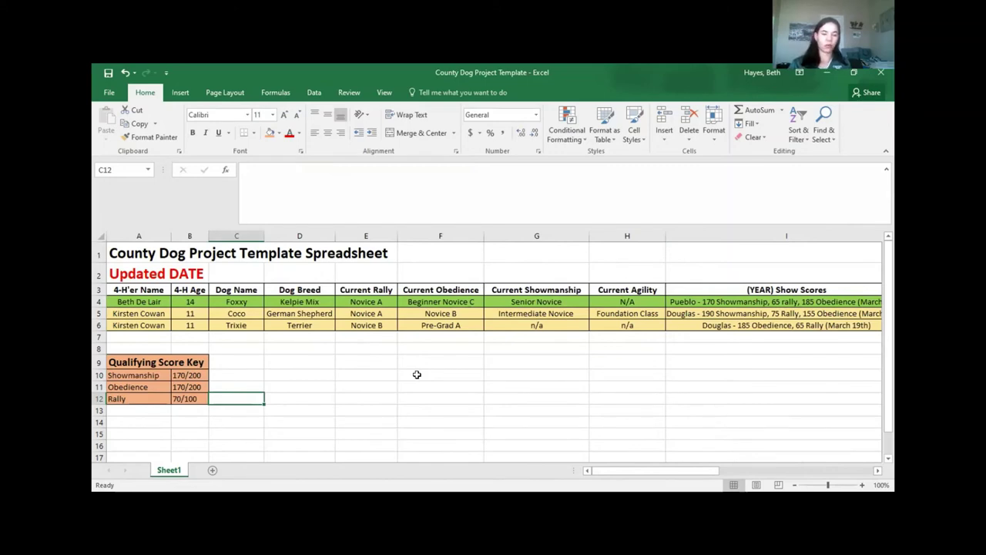
key(Right)
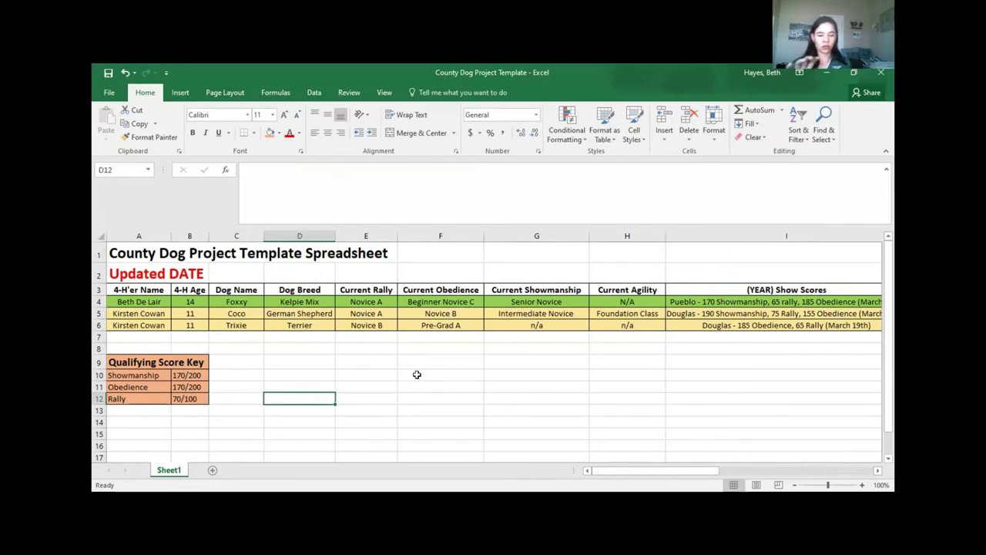